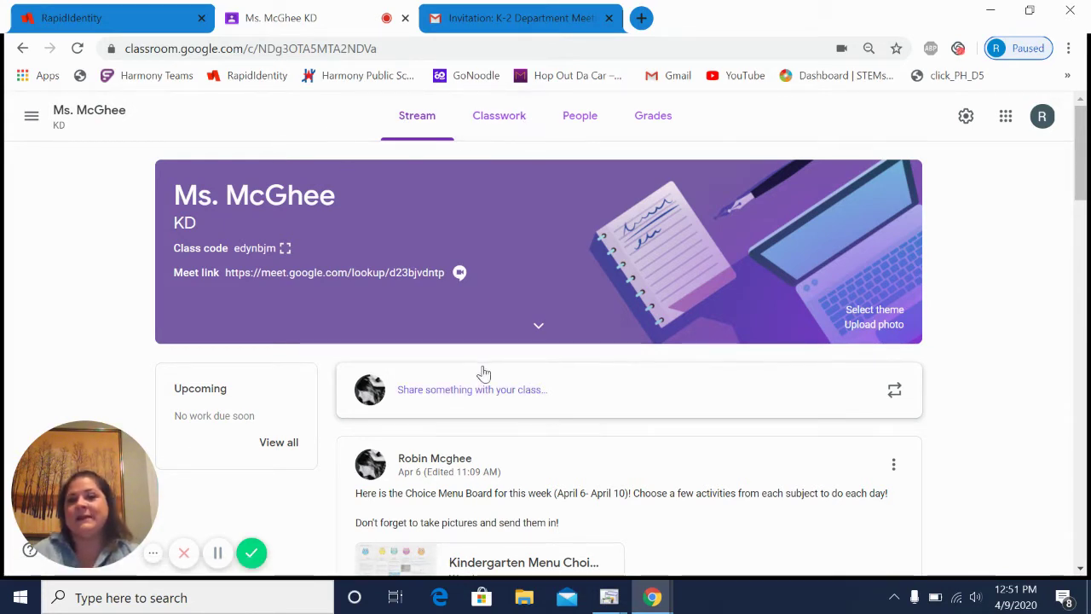
# Comment 'Hi!' on the Choice Menu Board post in the class stream
pyautogui.scroll(-2, 631, 356)
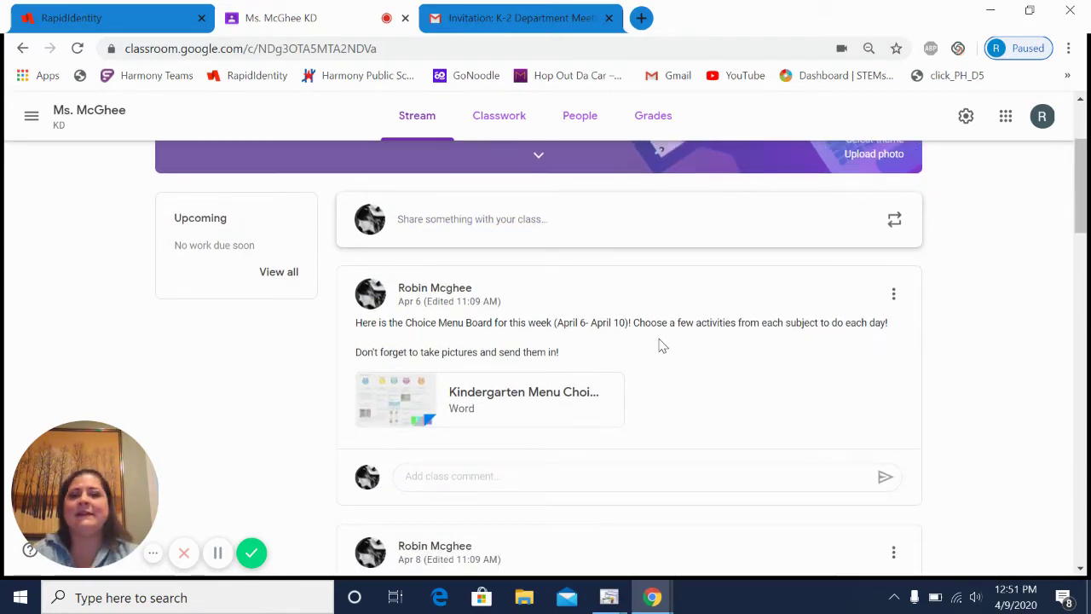
pyautogui.scroll(-3, 759, 353)
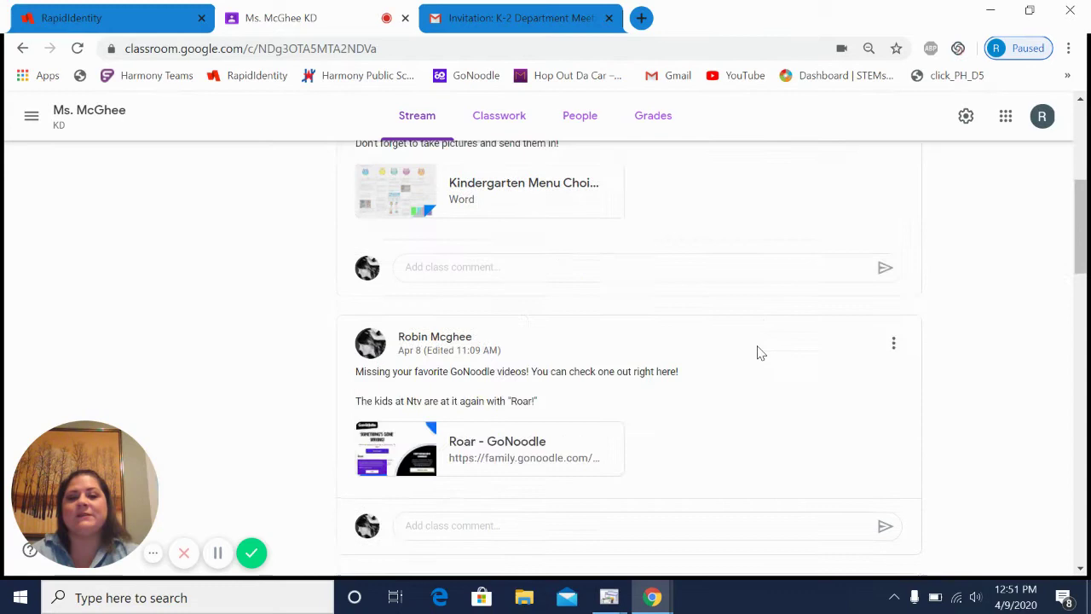
pyautogui.scroll(-4, 760, 353)
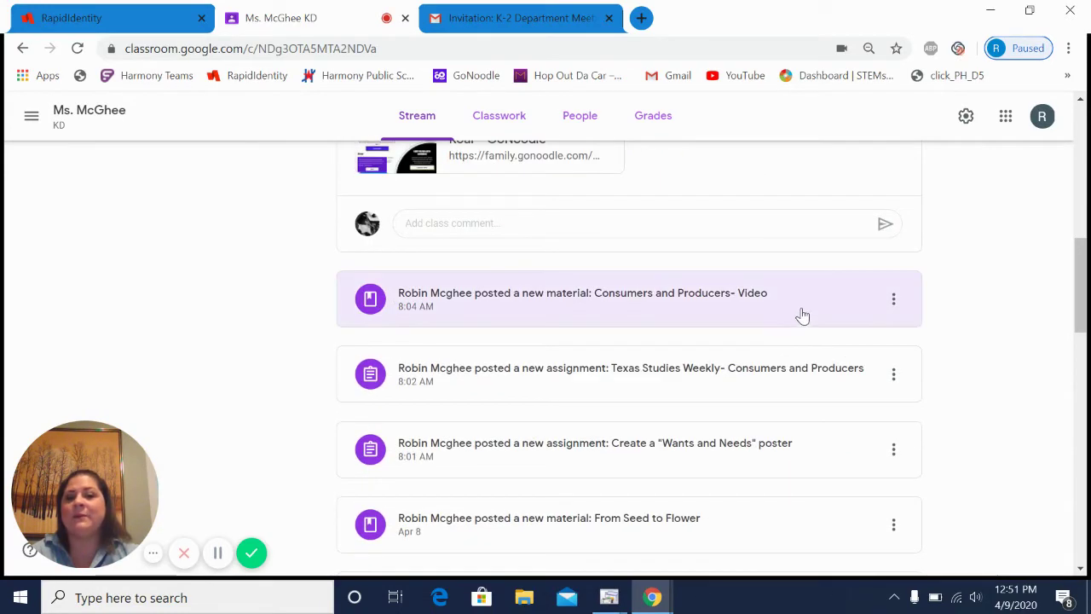
pyautogui.scroll(7, 788, 396)
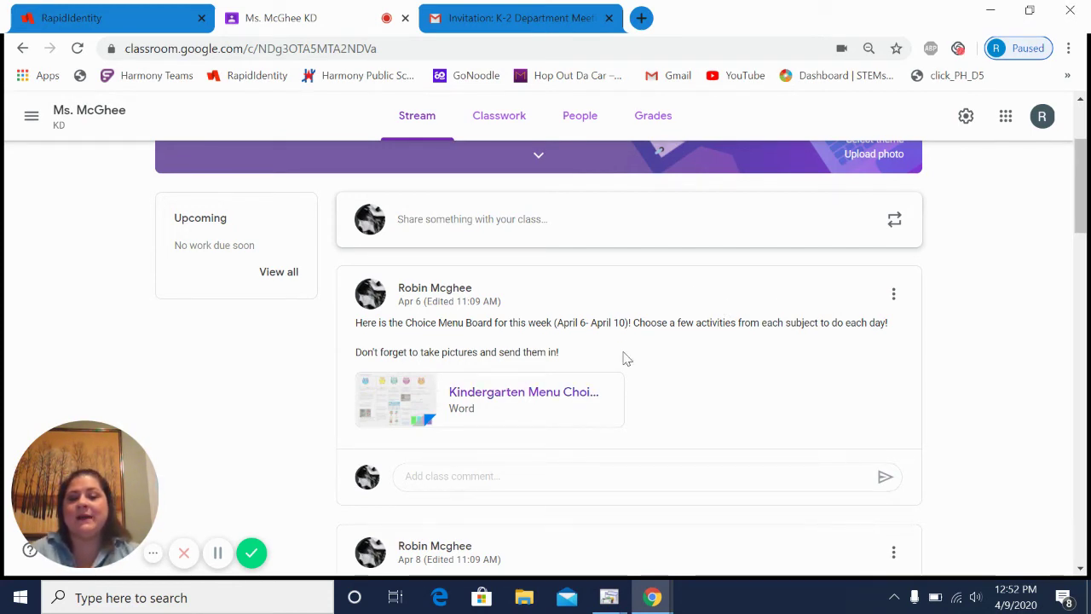
pyautogui.click(489, 474)
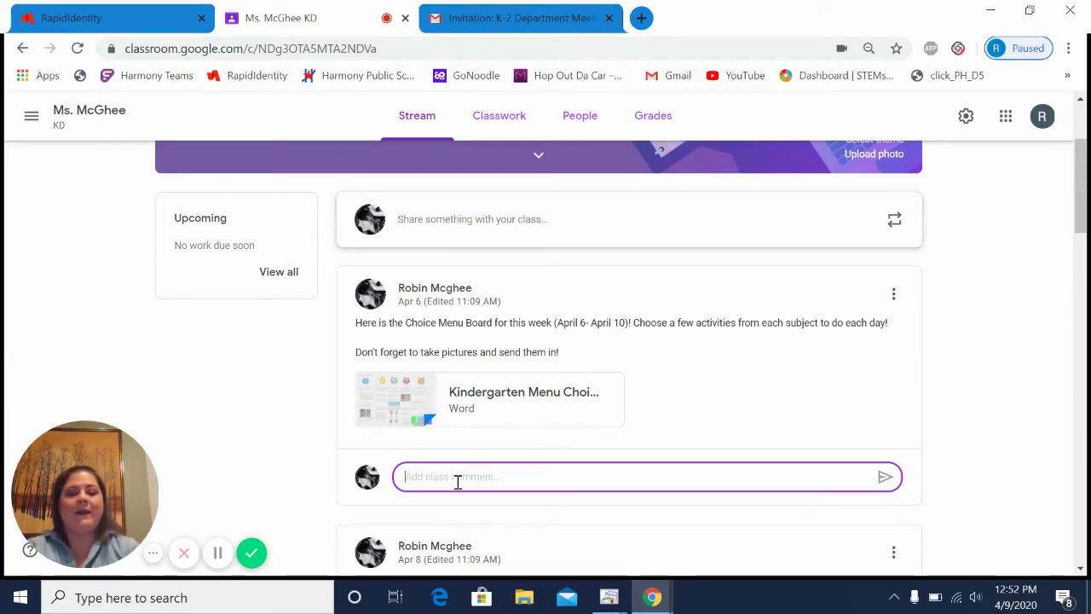
pyautogui.write('Hi!')
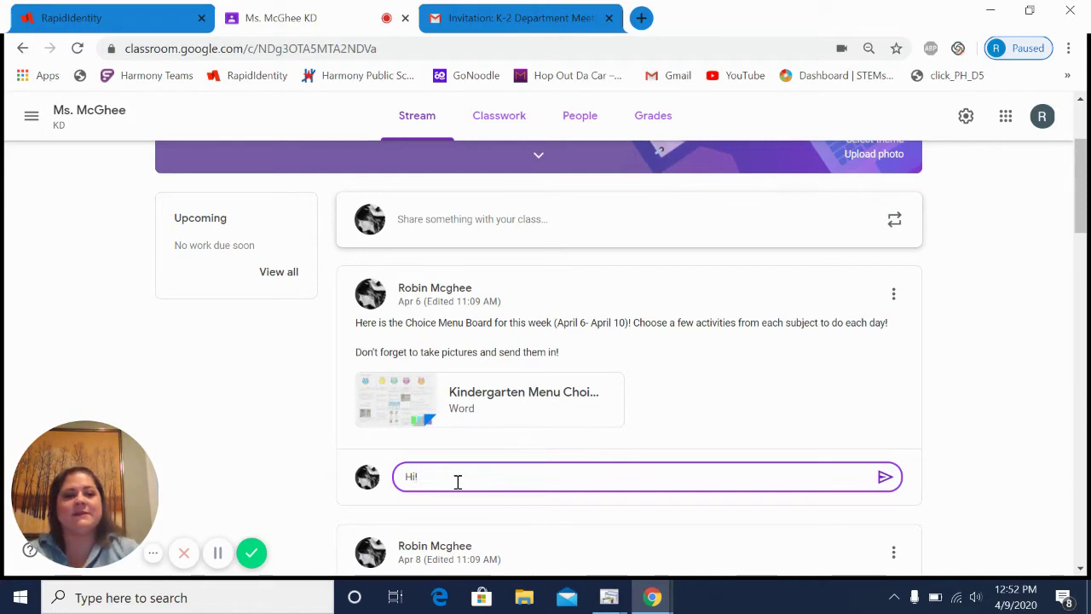
pyautogui.click(884, 481)
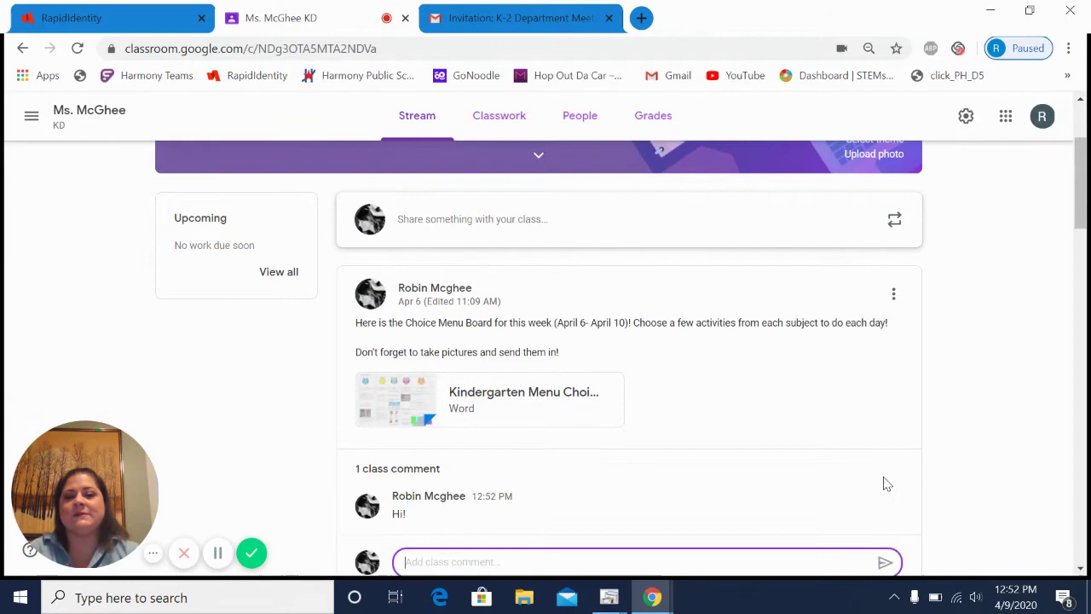
pyautogui.scroll(2, 810, 444)
pyautogui.scroll(-2, 838, 426)
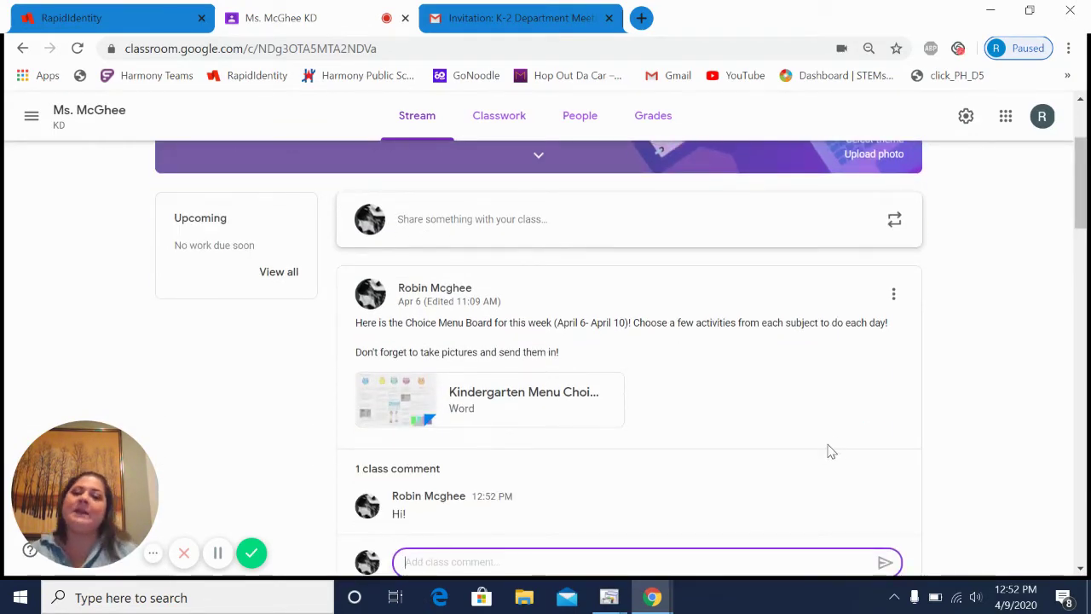
# Open the 'Long o and u sounds' assignment from Classwork and show its Instructions
pyautogui.scroll(2, 441, 439)
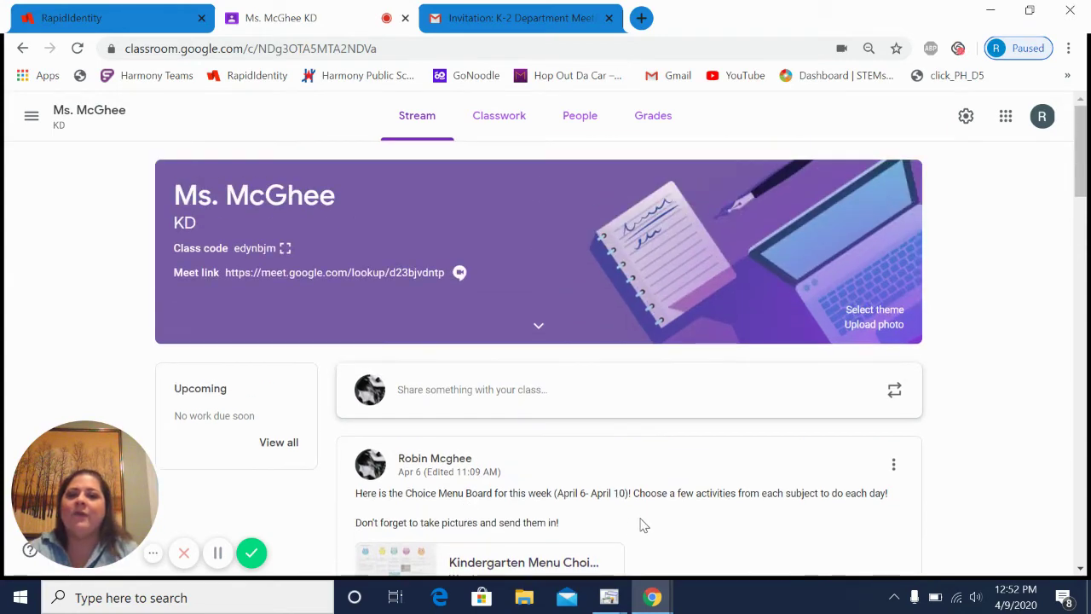
pyautogui.click(501, 128)
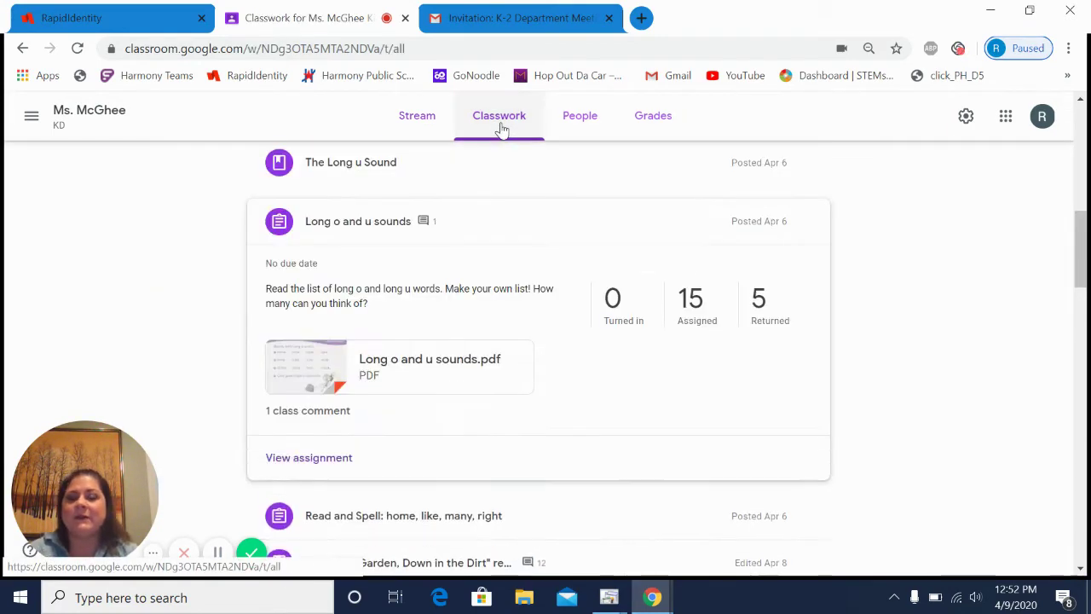
pyautogui.click(498, 226)
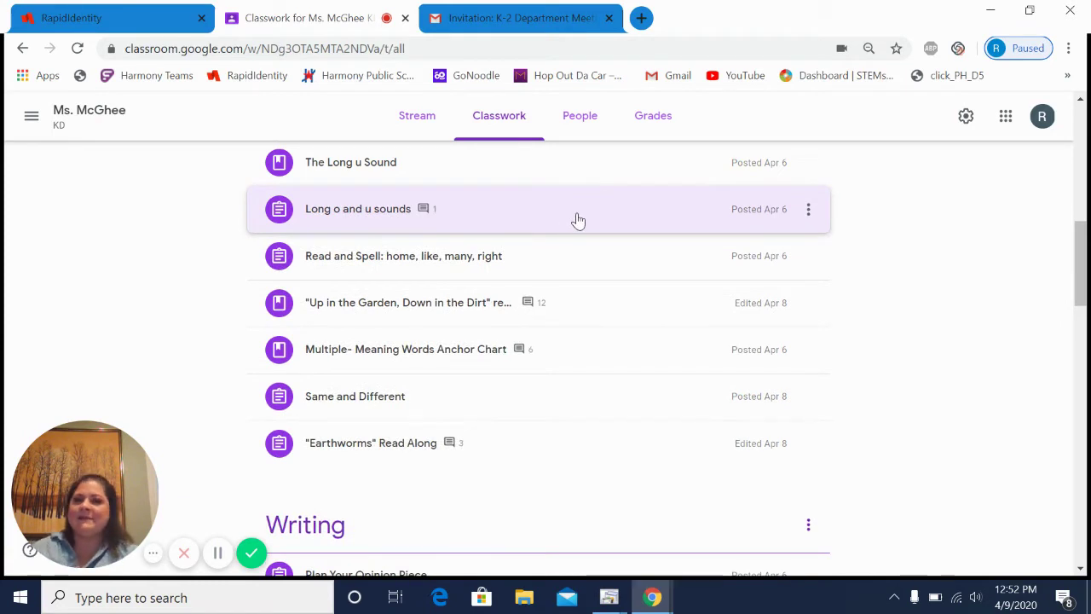
pyautogui.click(318, 223)
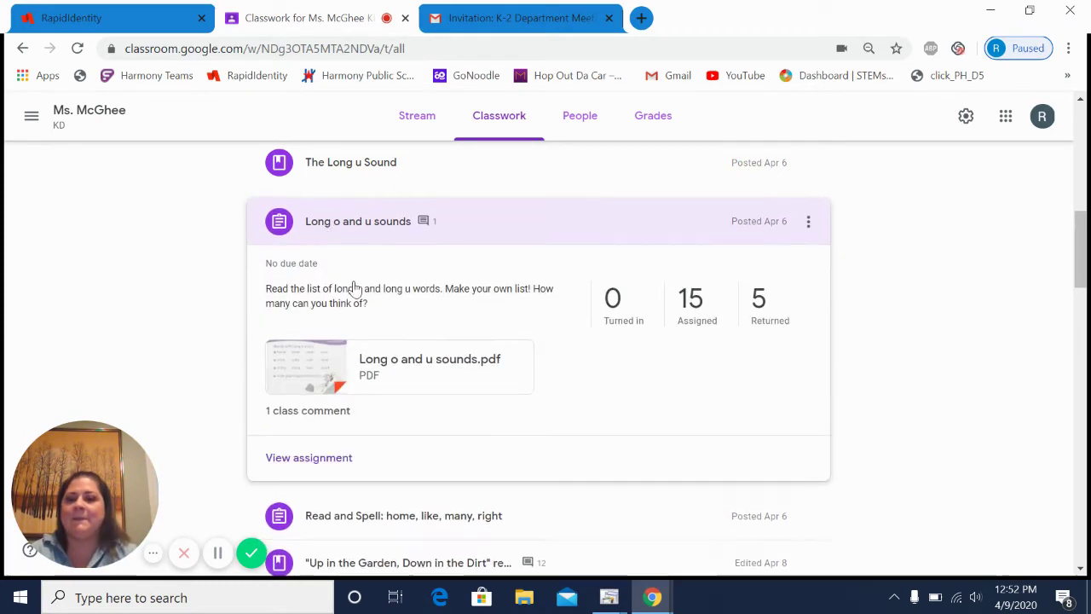
pyautogui.click(331, 469)
pyautogui.click(482, 124)
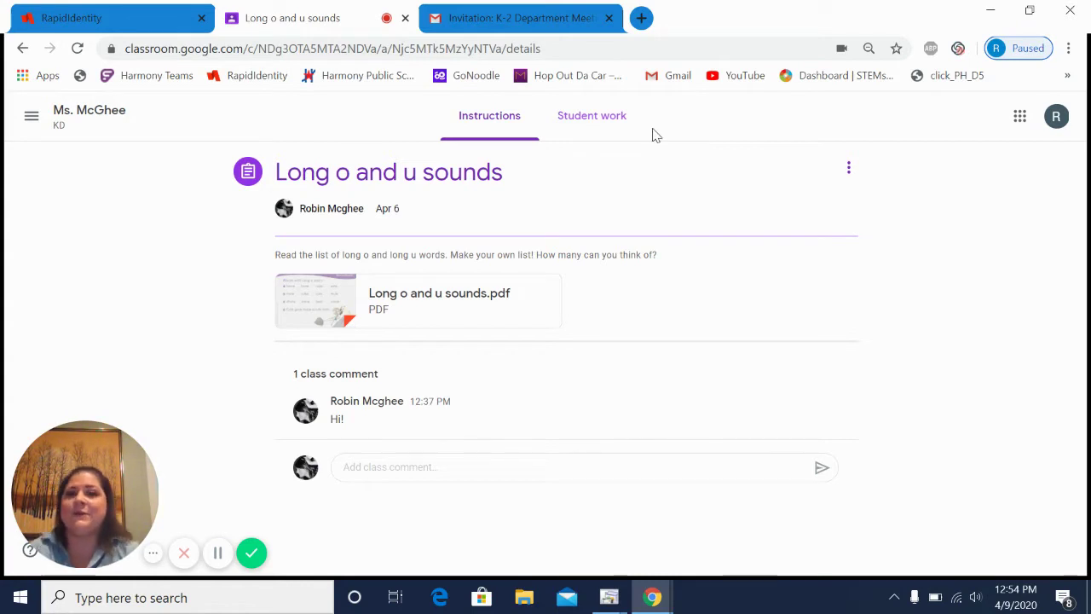
# Switch to the 'Invitation: K-2 Department Meeting' email and scroll to its agenda and RSVP choices
pyautogui.click(576, 20)
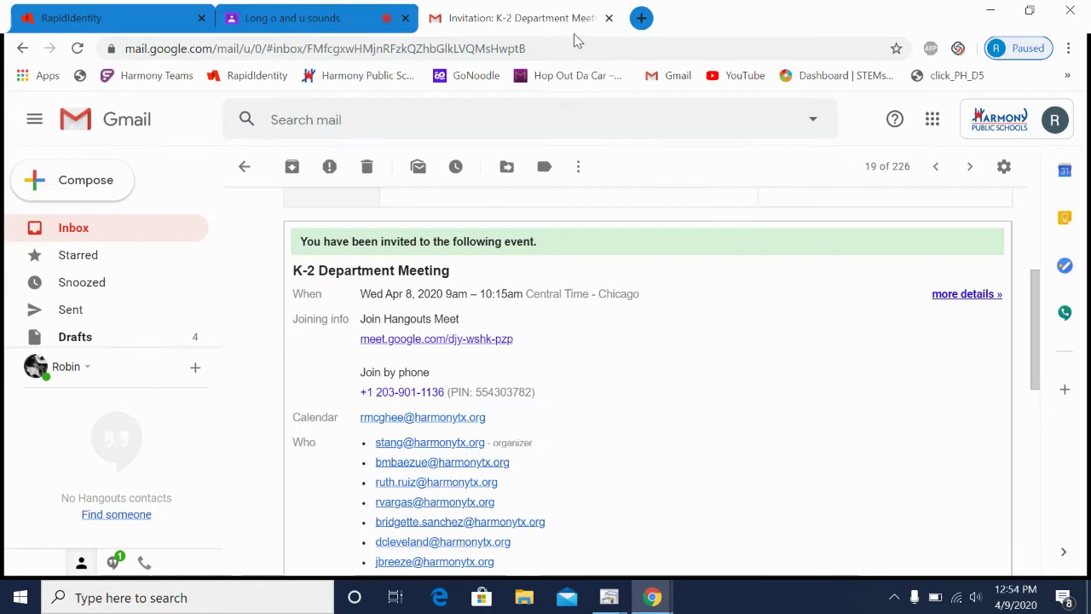
pyautogui.scroll(-10, 631, 295)
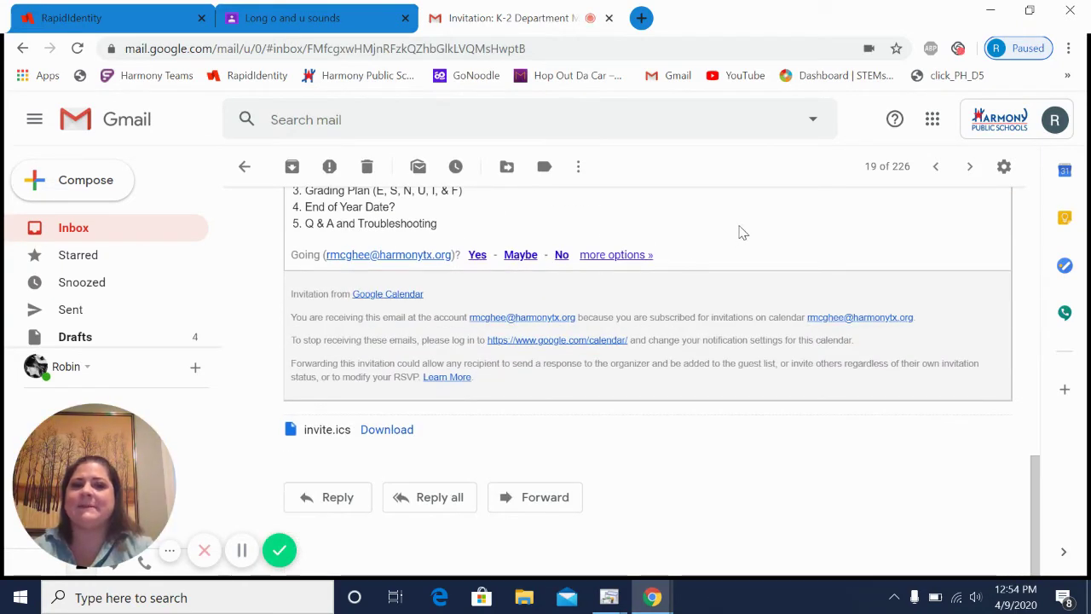
pyautogui.scroll(3, 816, 238)
pyautogui.scroll(-3, 827, 265)
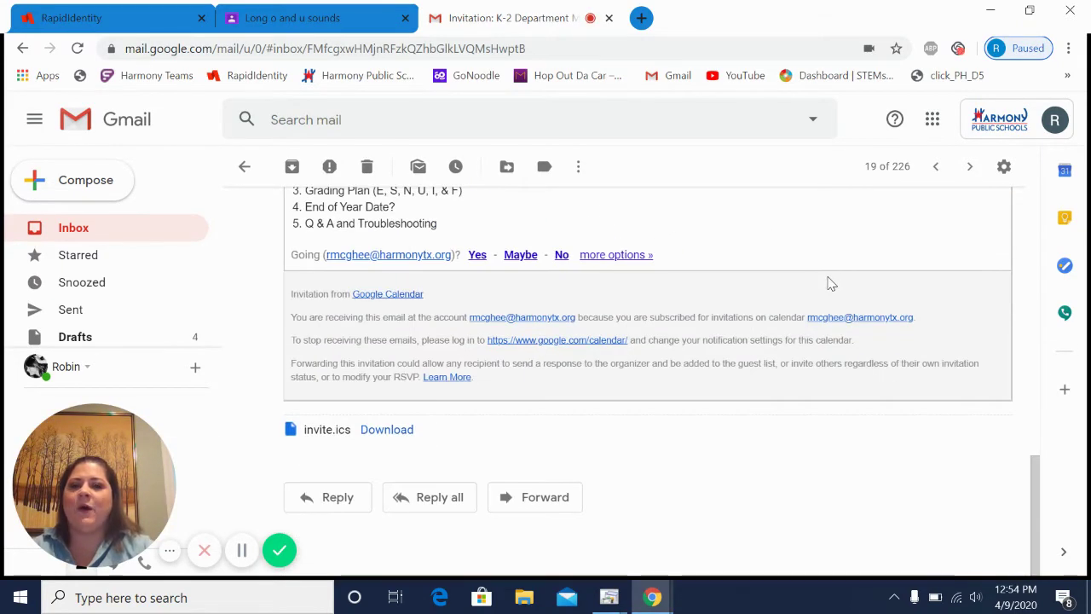
pyautogui.scroll(10, 831, 280)
pyautogui.scroll(-1, 831, 277)
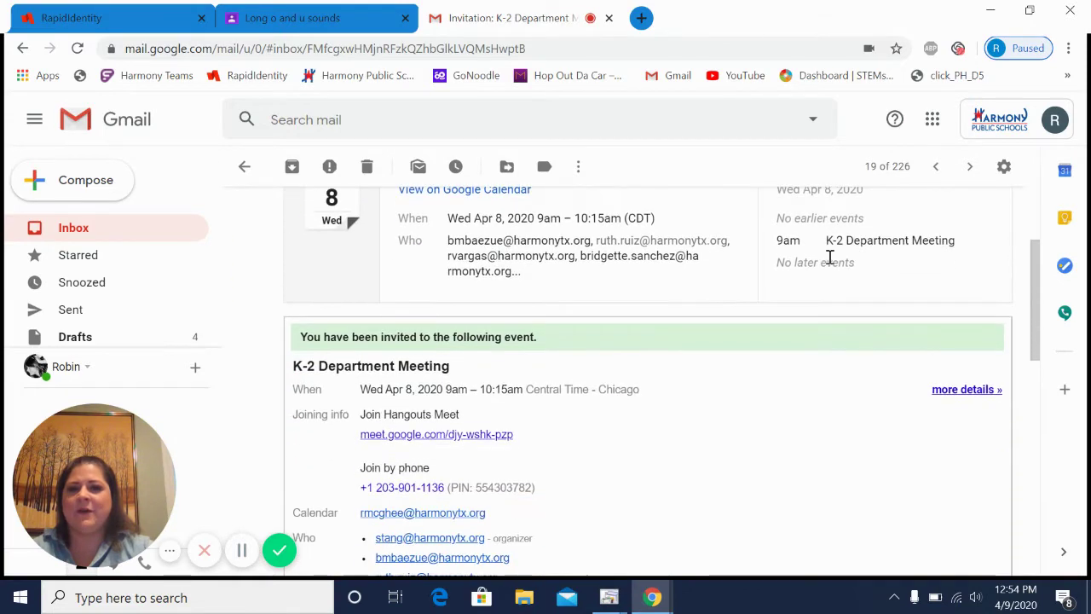
pyautogui.scroll(-10, 829, 259)
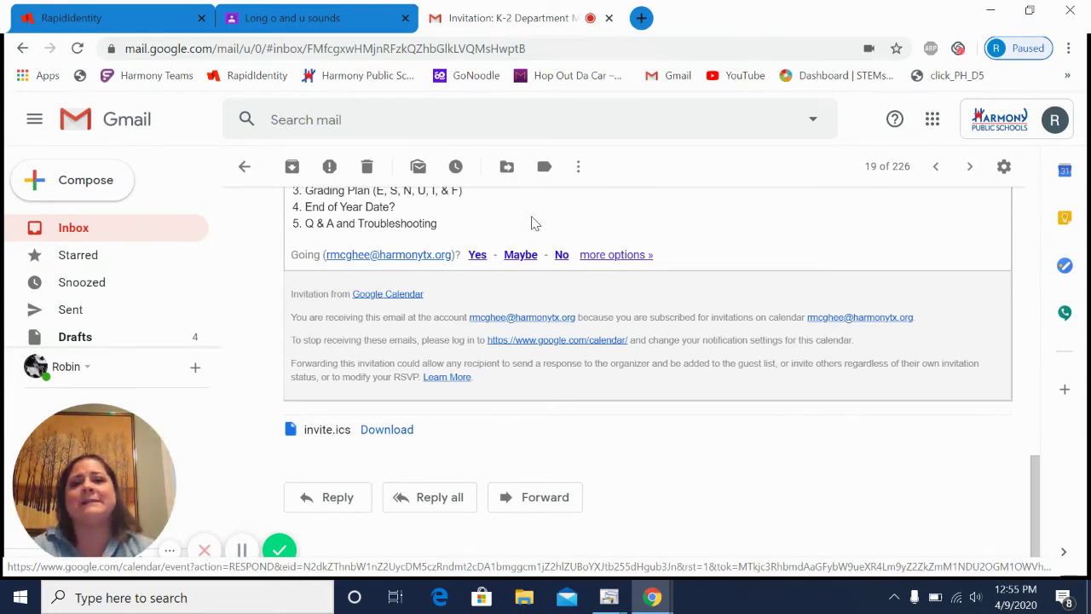
# Return to the Classroom tab and launch Google Meet from the Google apps grid
pyautogui.click(327, 20)
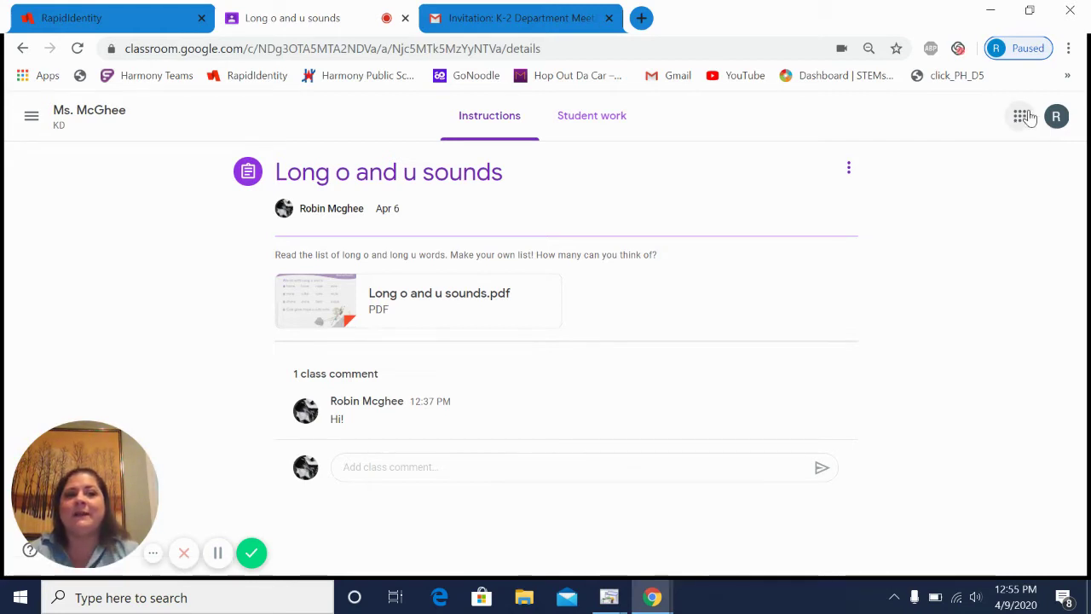
pyautogui.click(1024, 117)
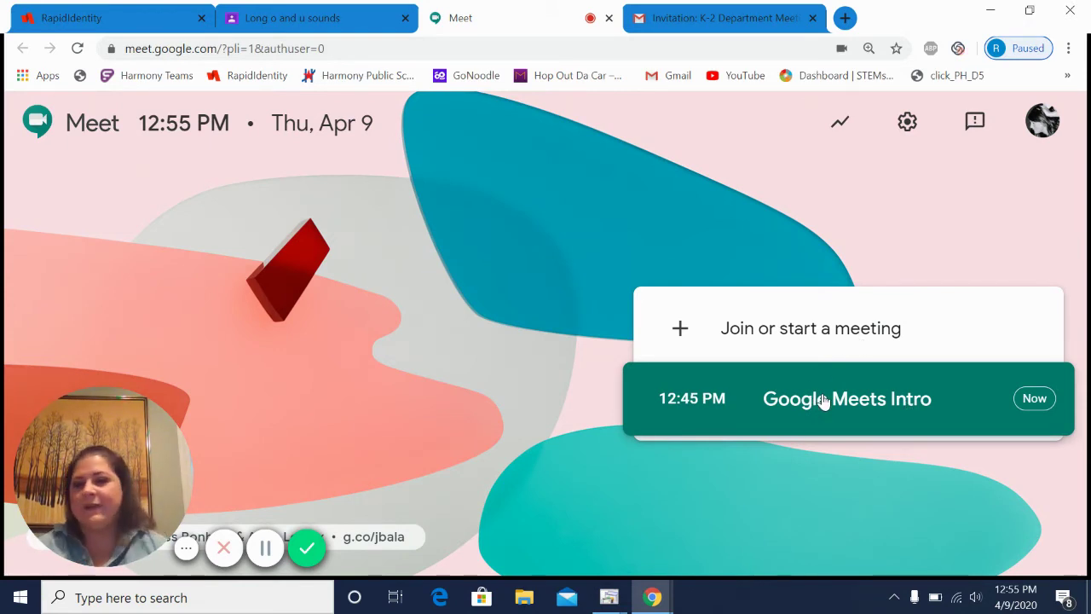
# On the Google Meets Intro join screen, toggle microphone and camera off and on, leaving both on
pyautogui.click(896, 409)
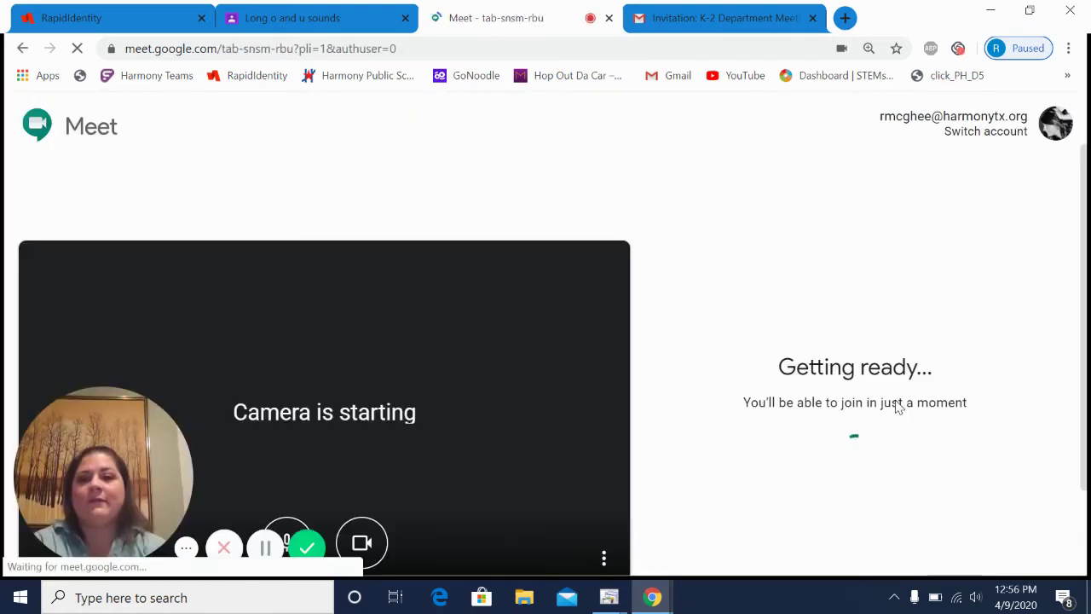
pyautogui.scroll(-2, 564, 244)
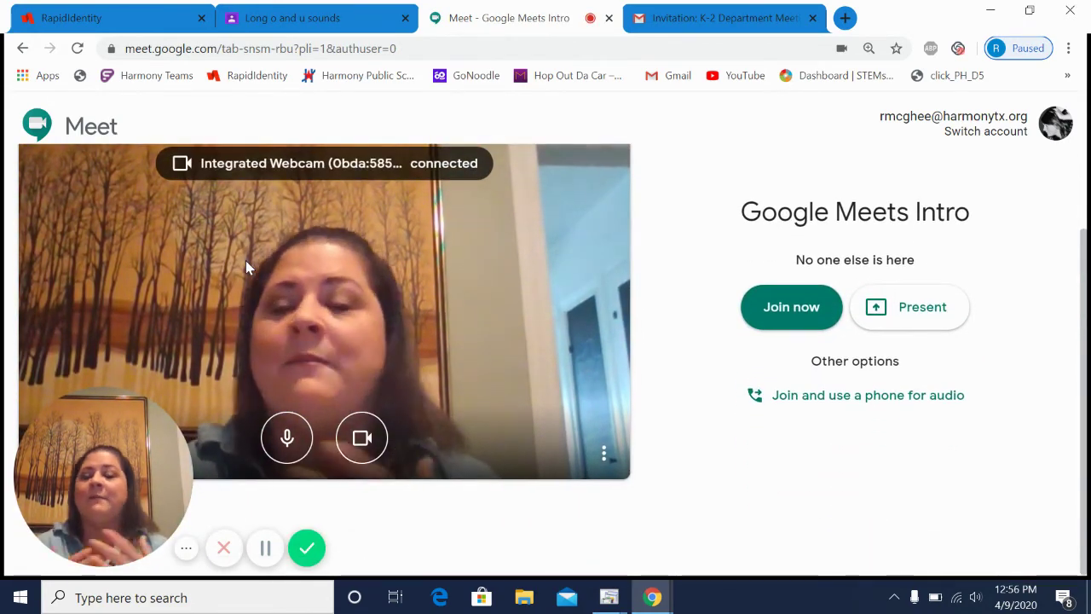
pyautogui.click(288, 426)
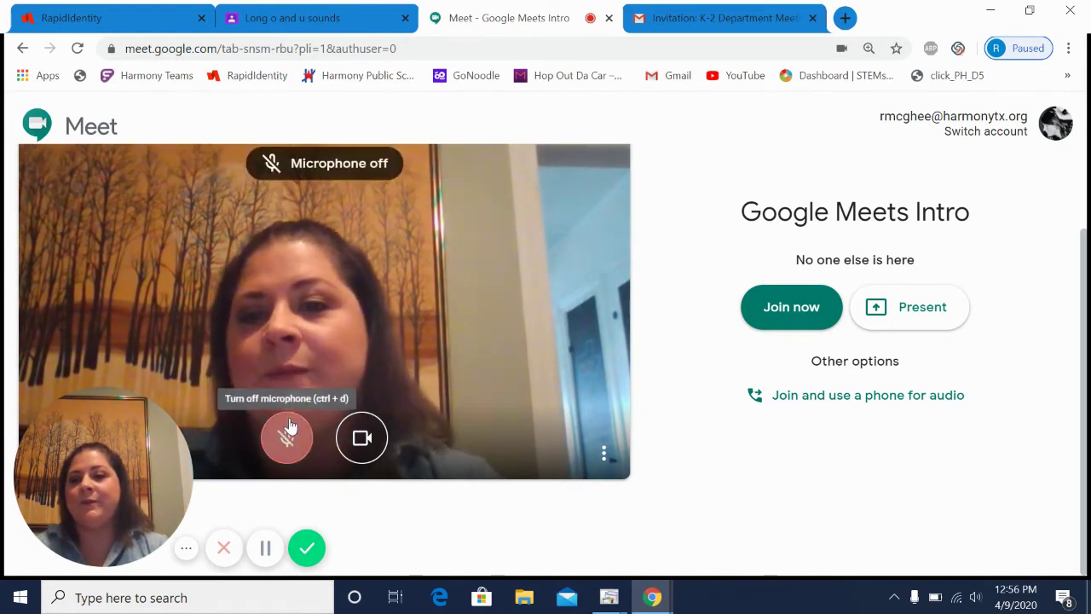
pyautogui.click(289, 431)
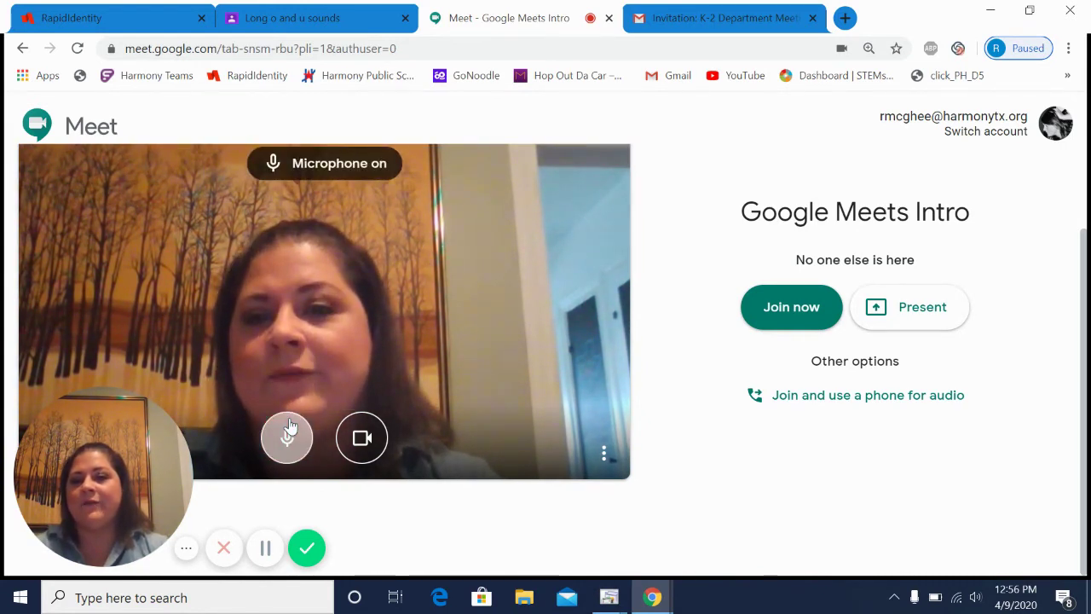
pyautogui.click(288, 433)
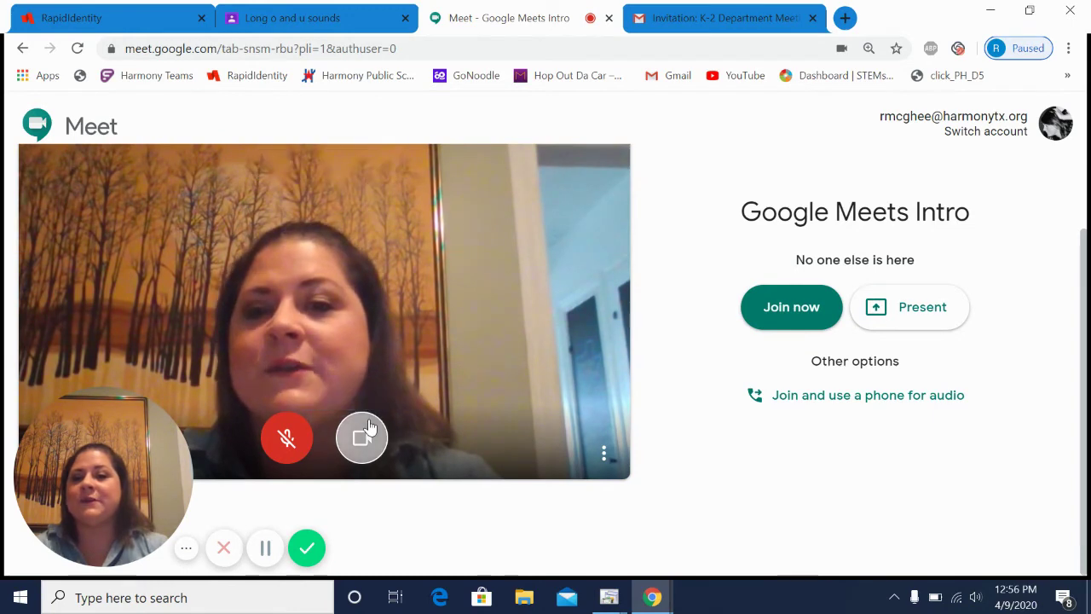
pyautogui.click(365, 433)
pyautogui.click(365, 433)
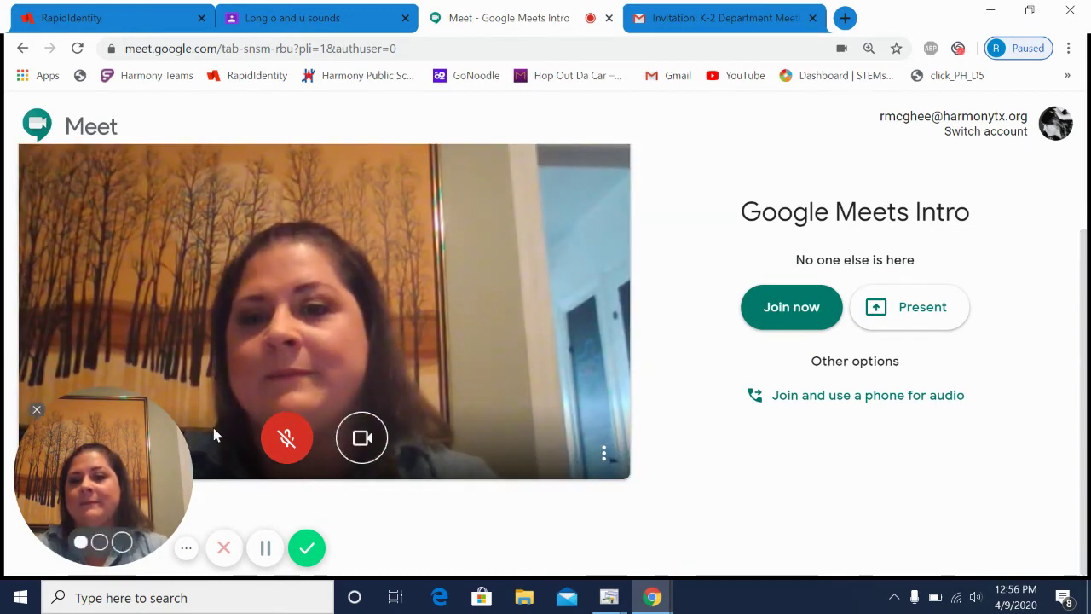
pyautogui.click(271, 437)
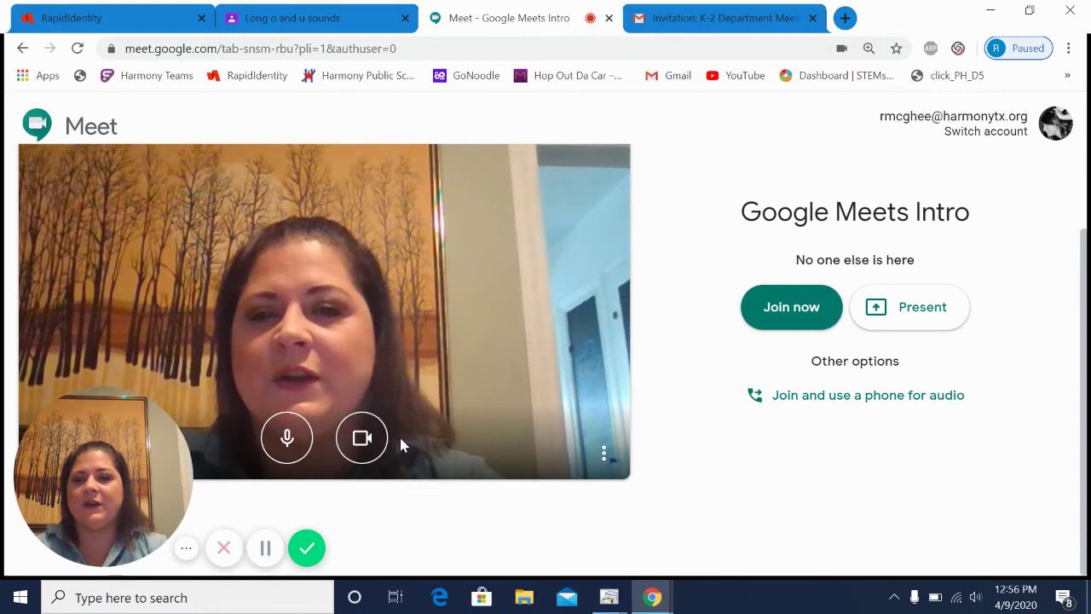
pyautogui.click(289, 438)
pyautogui.click(348, 437)
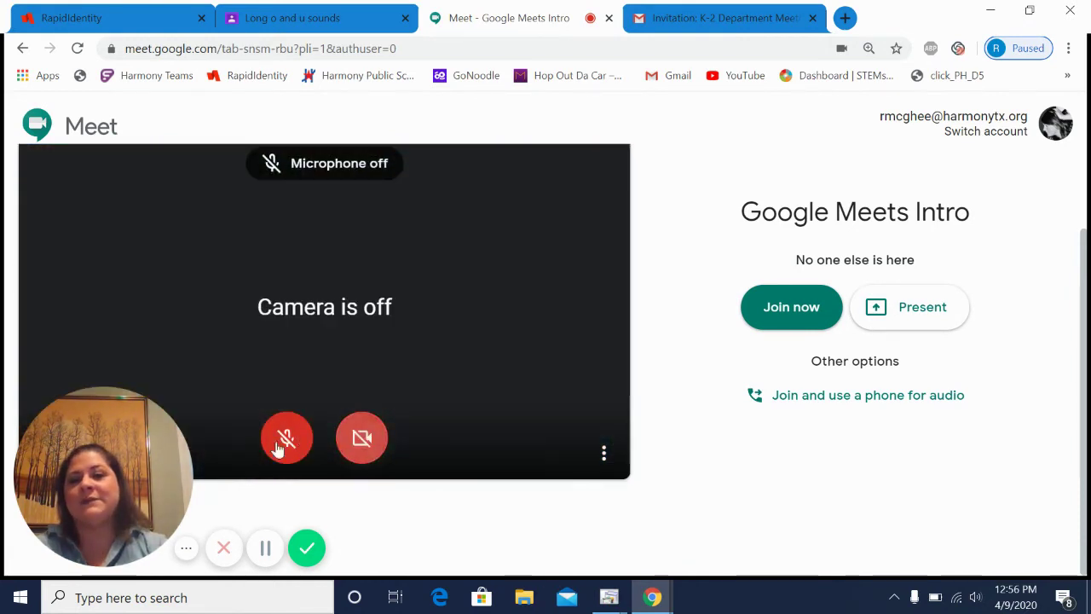
pyautogui.click(288, 439)
pyautogui.click(355, 439)
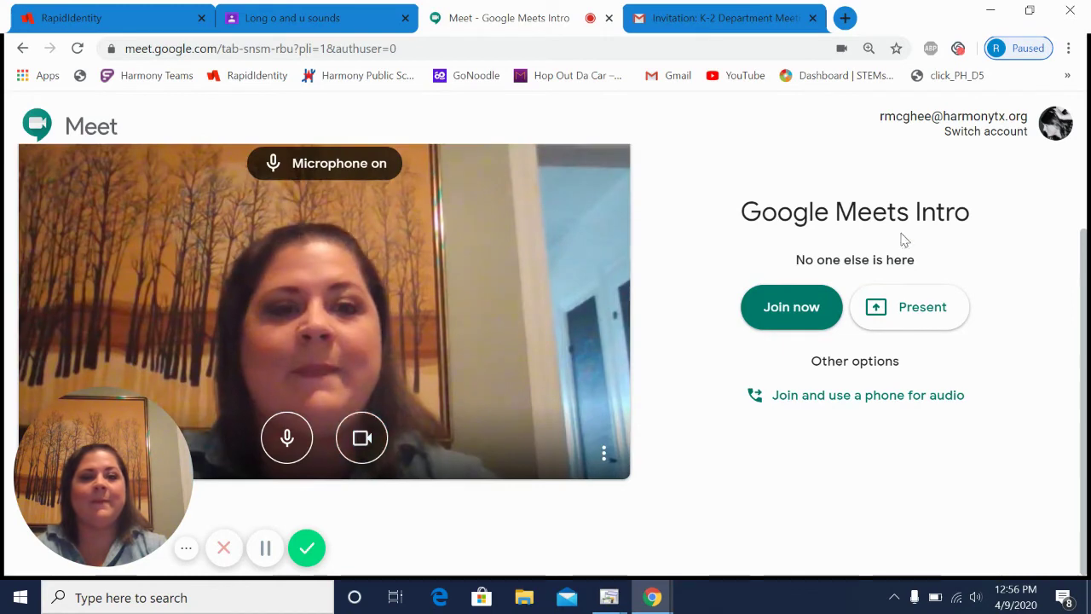
# Join the Google Meets Intro call, turn live captions on then off, and hang up
pyautogui.click(791, 309)
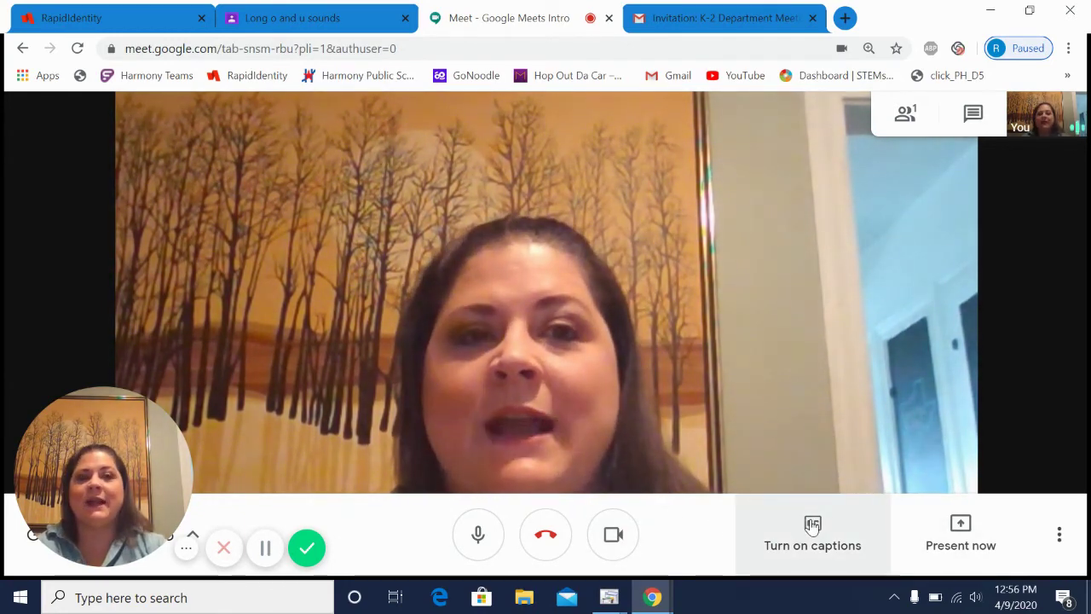
pyautogui.click(812, 526)
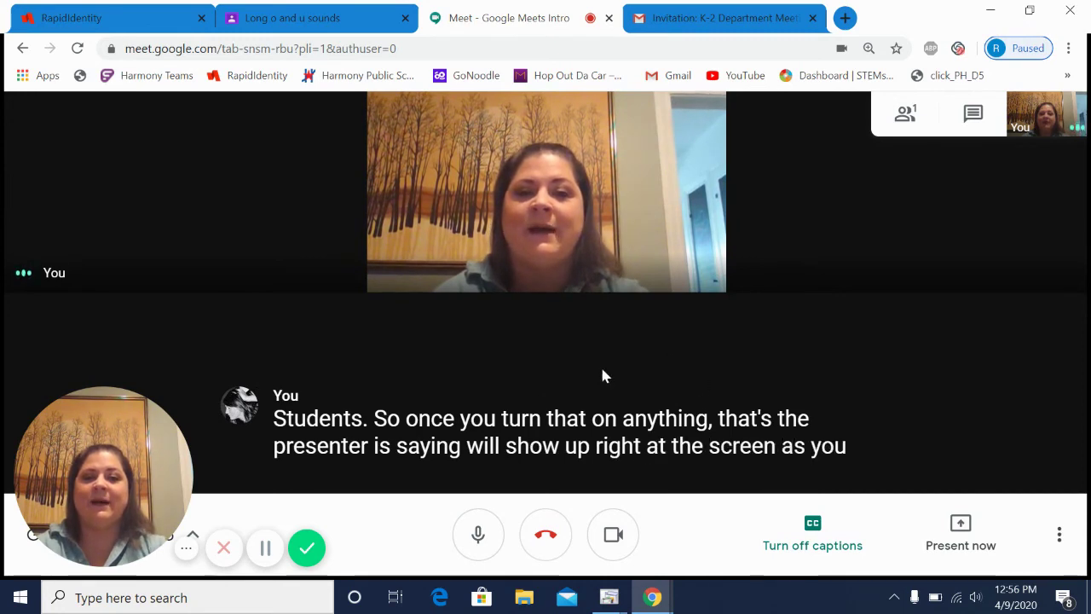
pyautogui.click(814, 525)
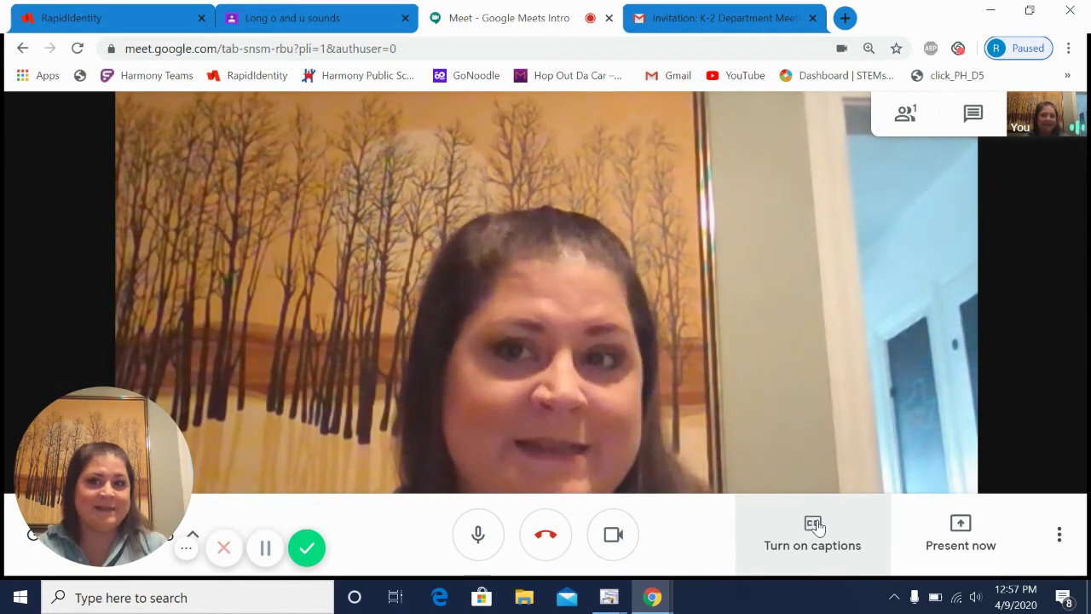
pyautogui.click(609, 18)
# Close the finished Google Meets Intro meeting tab
pyautogui.click(609, 18)
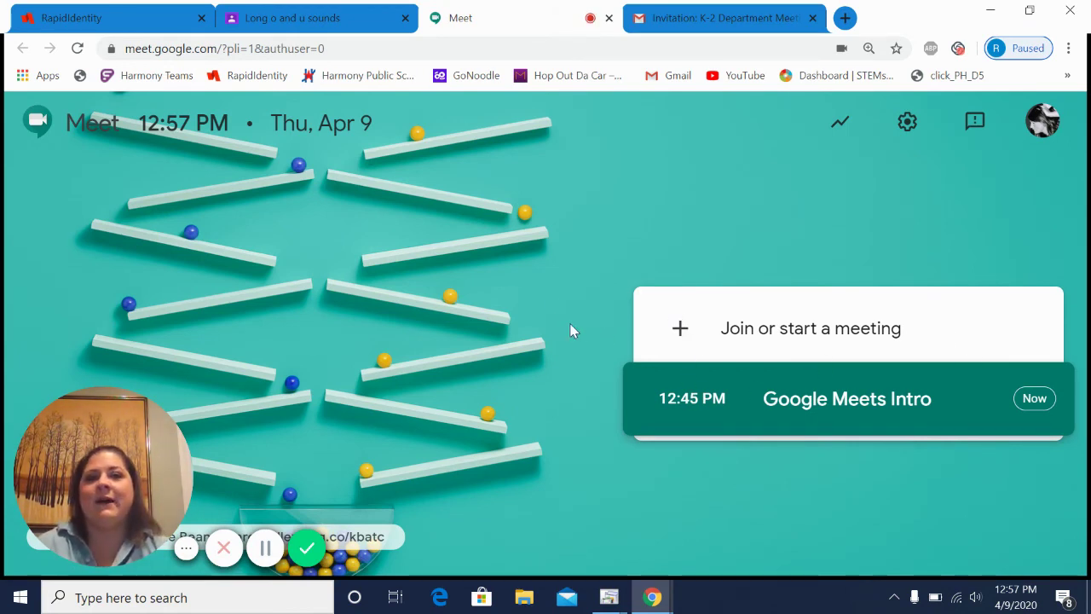
# Close the Meet home page and scroll the K-2 invitation up to its meet.google.com link
pyautogui.click(609, 18)
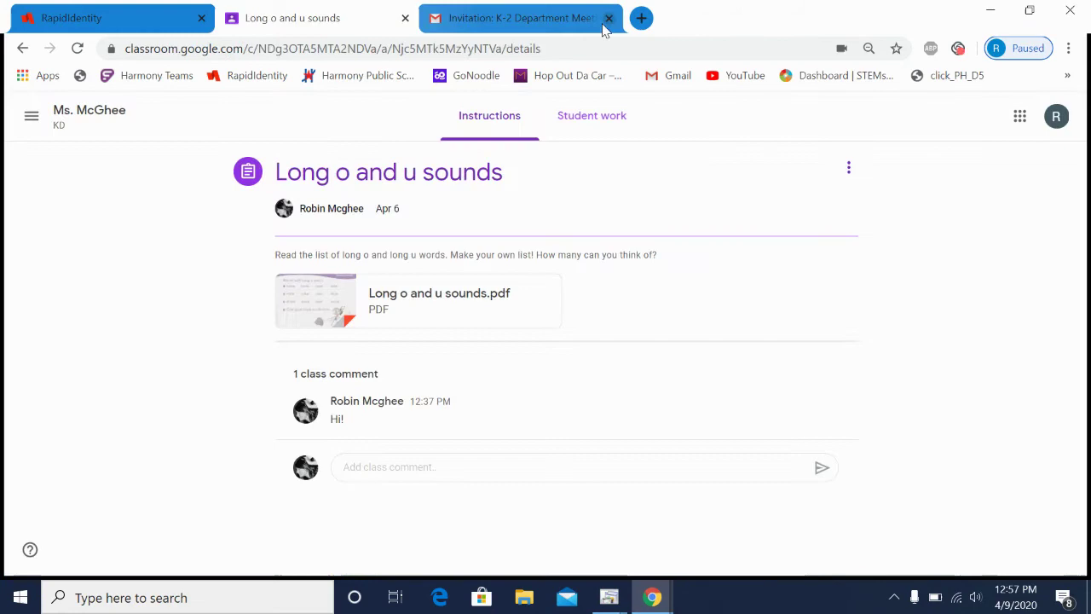
pyautogui.click(542, 19)
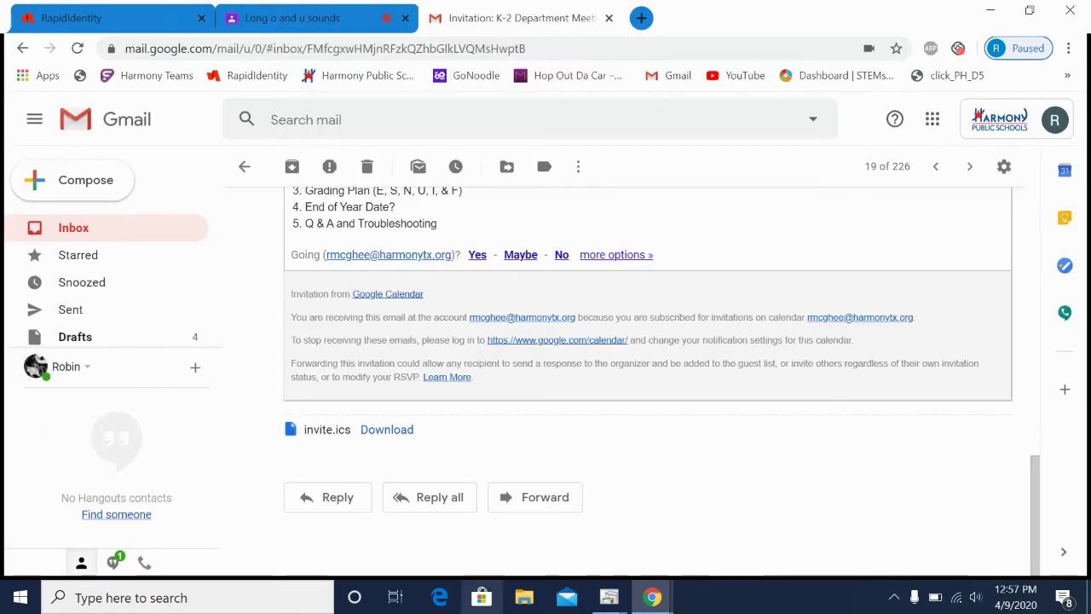
pyautogui.scroll(3, 673, 384)
pyautogui.scroll(4, 665, 426)
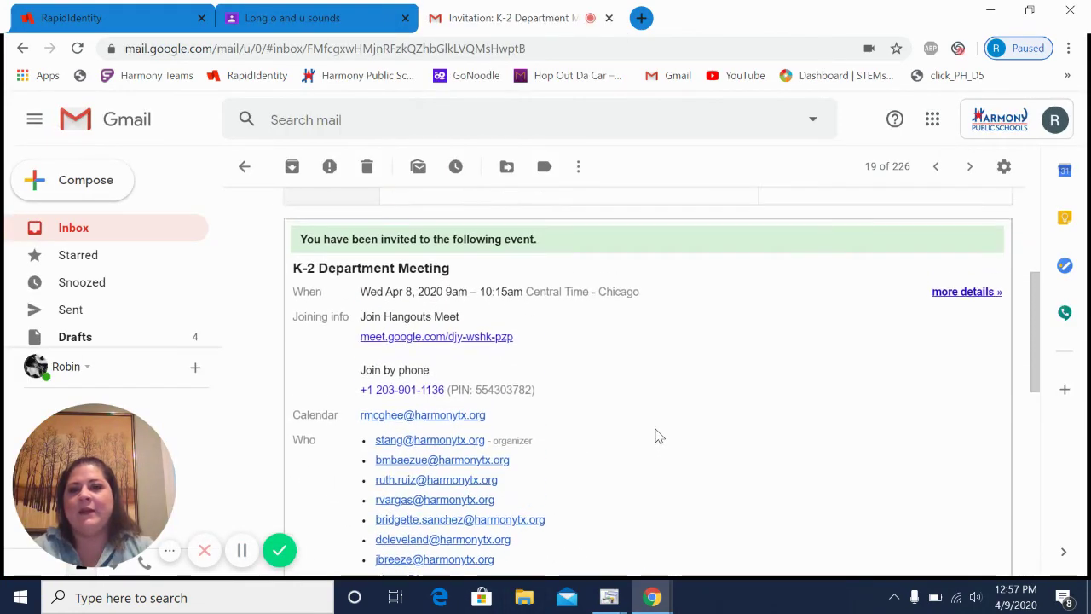
pyautogui.click(410, 344)
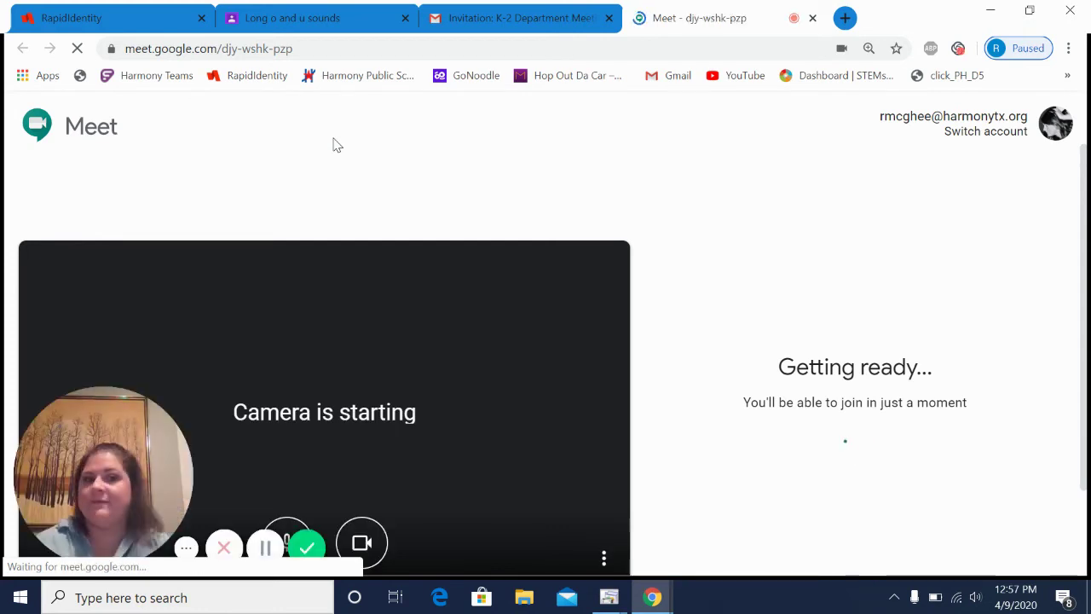
pyautogui.scroll(-1, 682, 308)
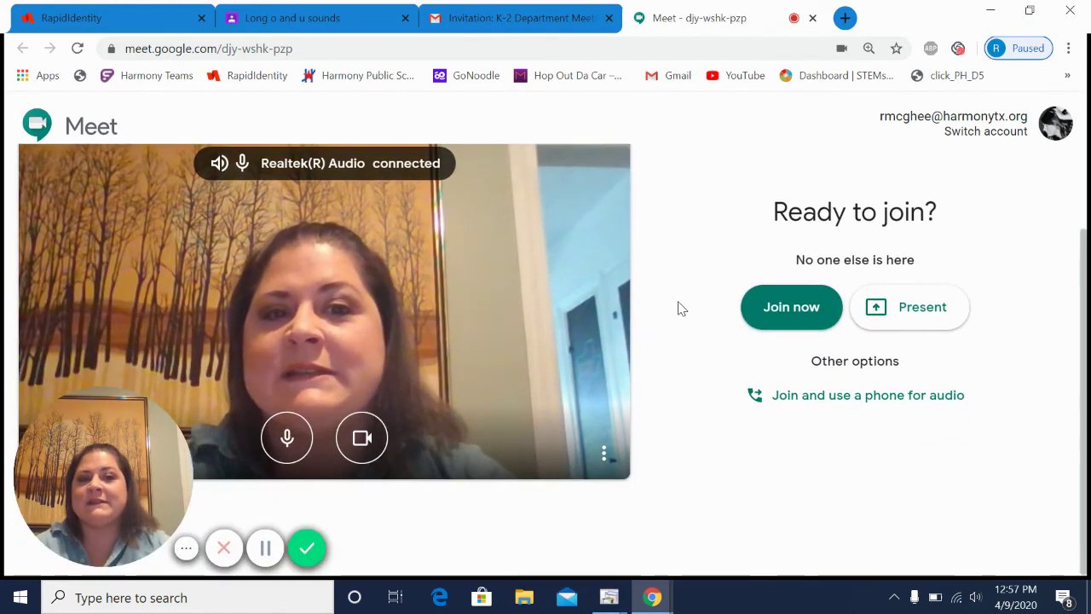
pyautogui.scroll(1, 682, 308)
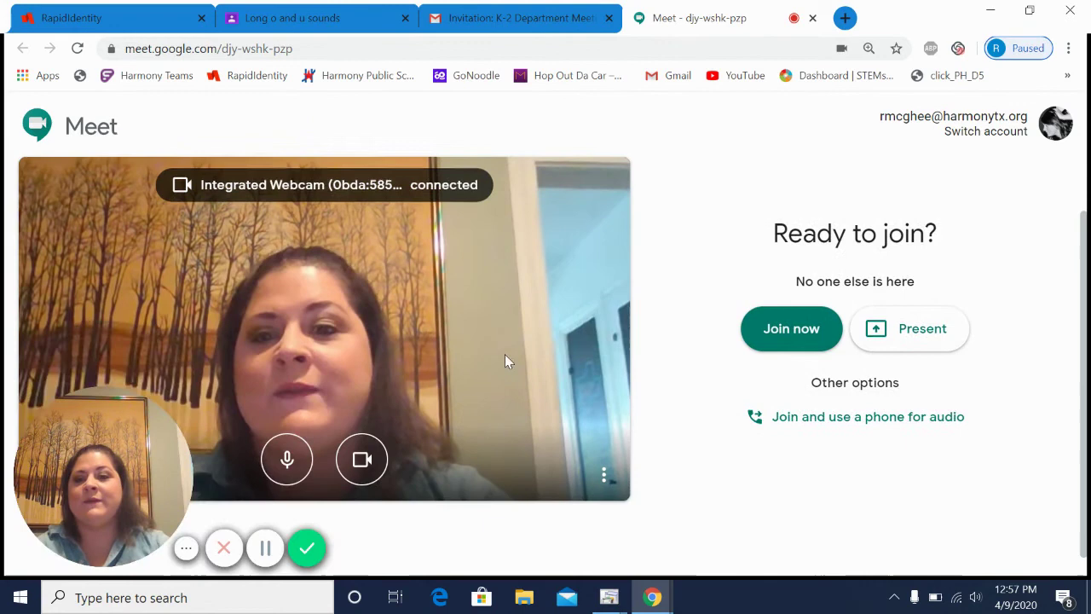
pyautogui.scroll(-1, 505, 360)
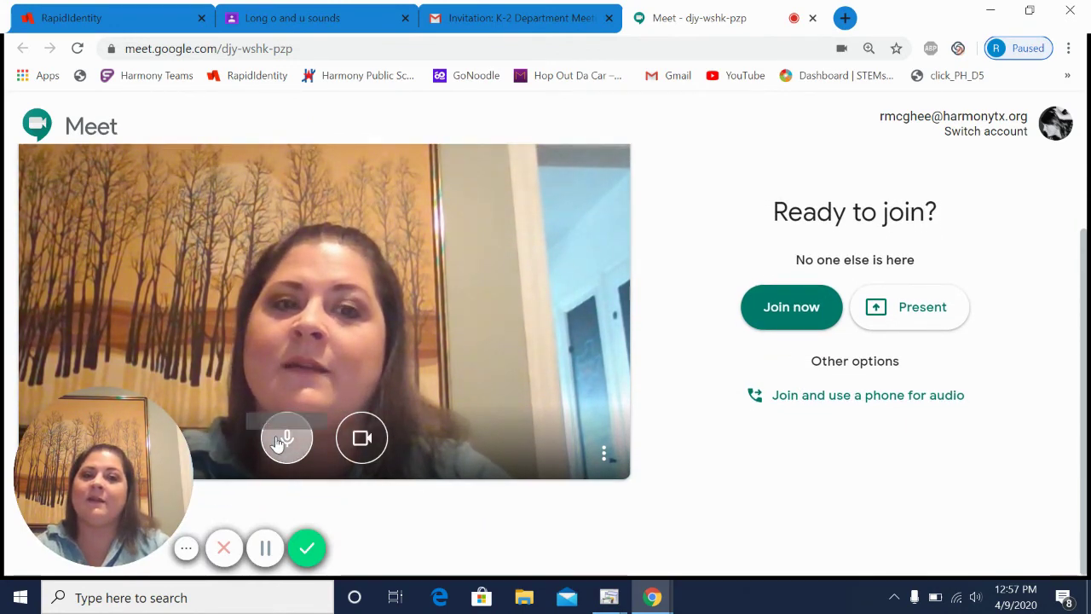
pyautogui.click(790, 322)
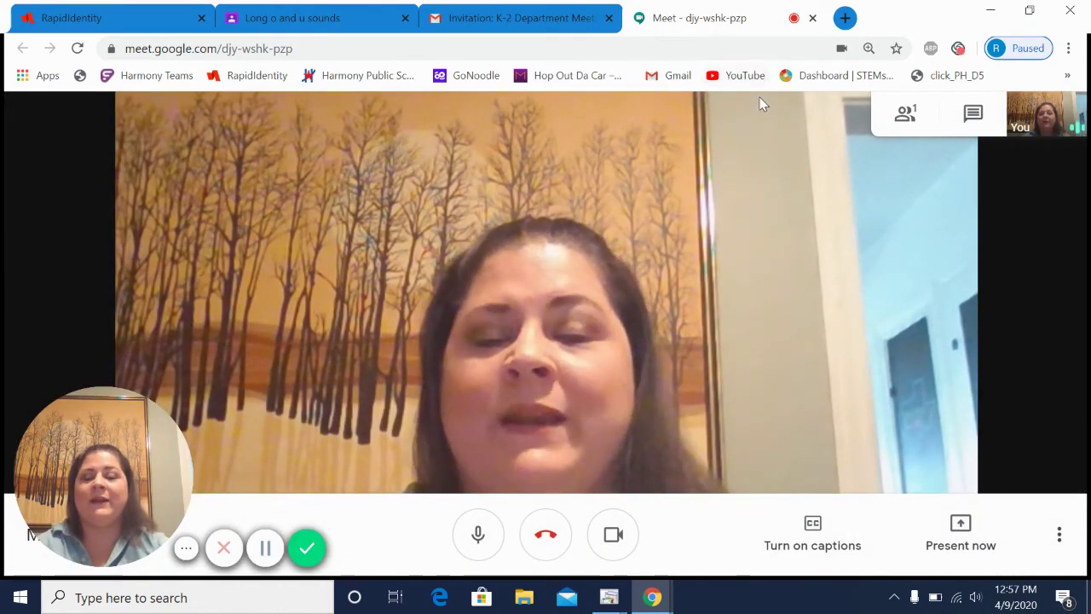
# Close the department call's tab and open the class Stream showing the class code and Meet link
pyautogui.click(815, 19)
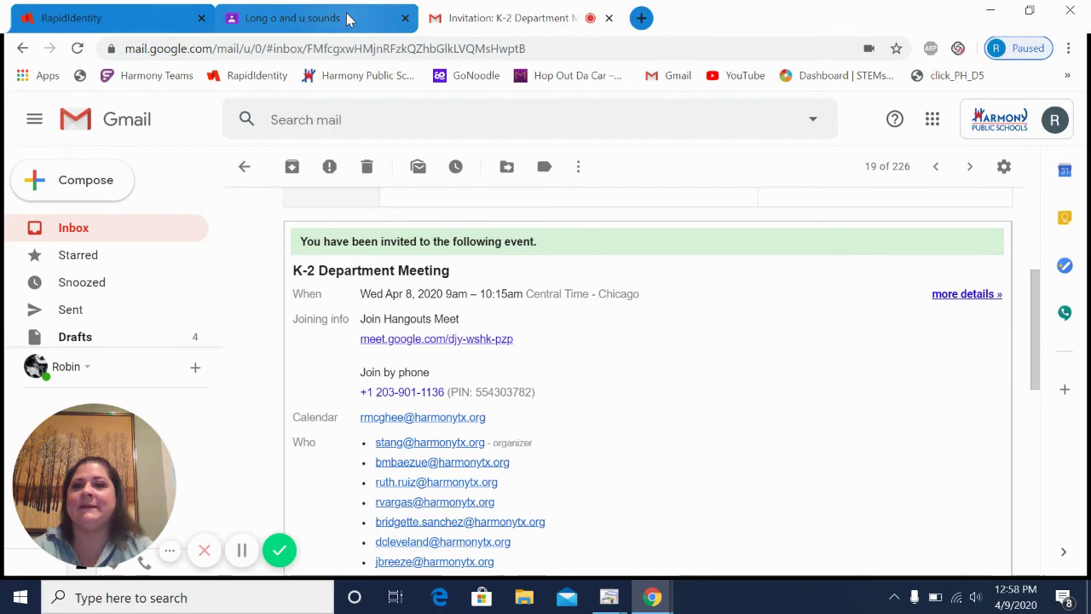
pyautogui.click(271, 18)
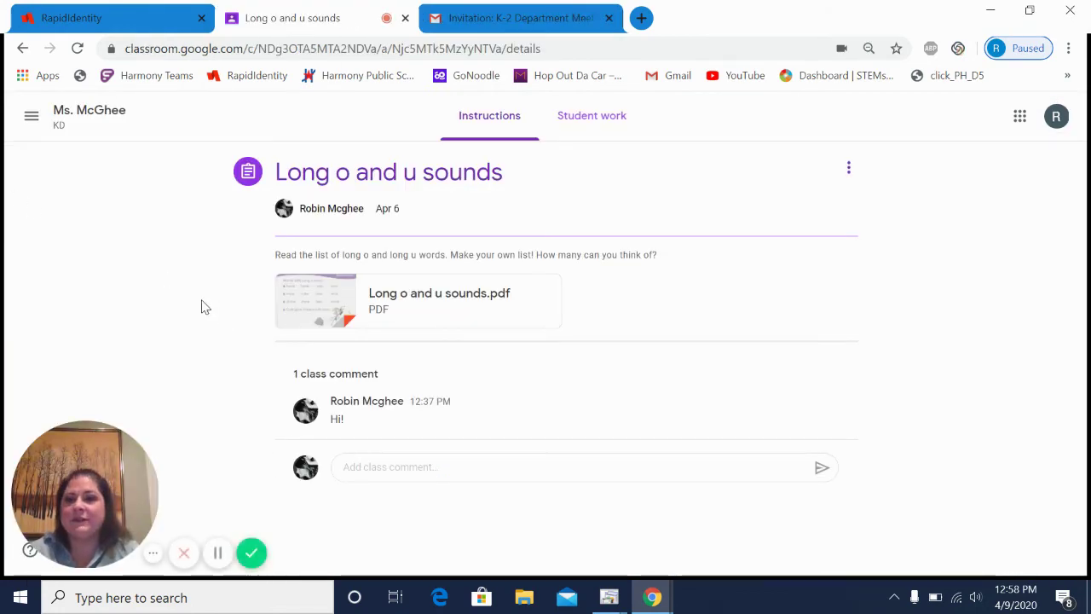
pyautogui.click(100, 122)
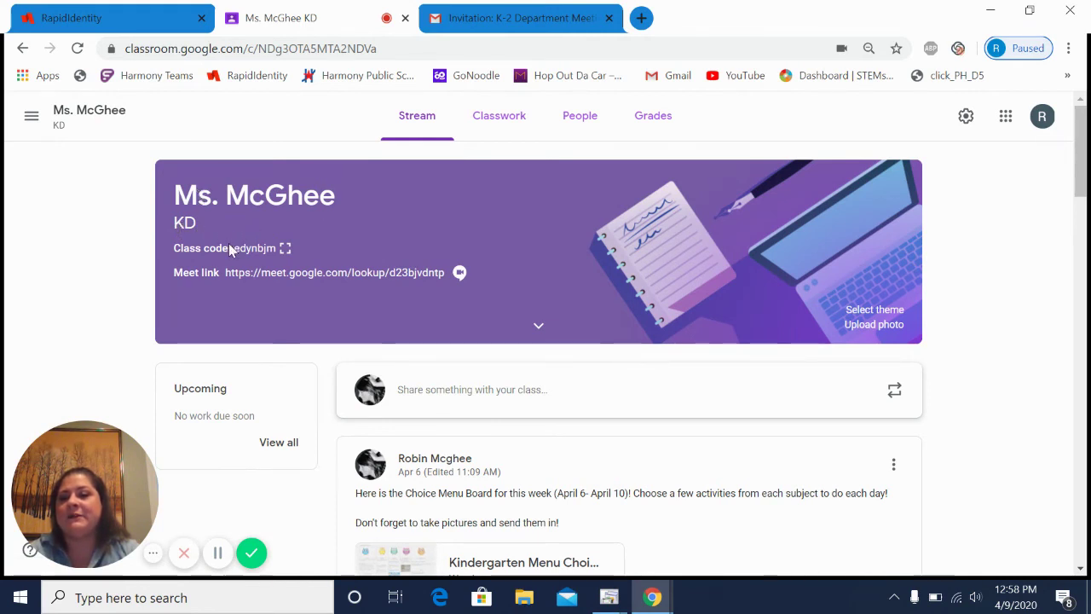
pyautogui.click(314, 274)
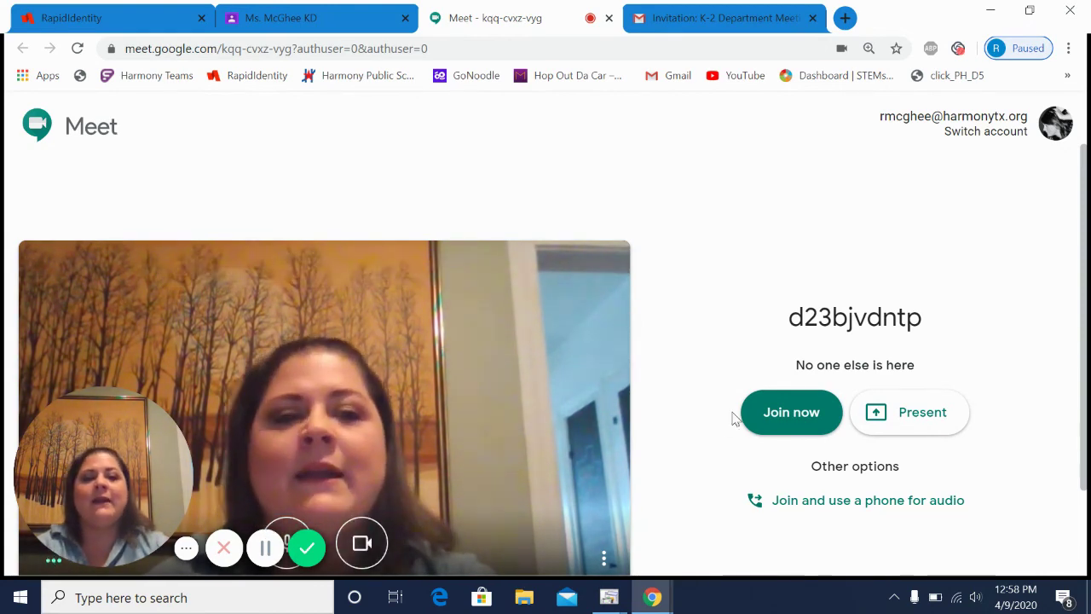
pyautogui.click(758, 413)
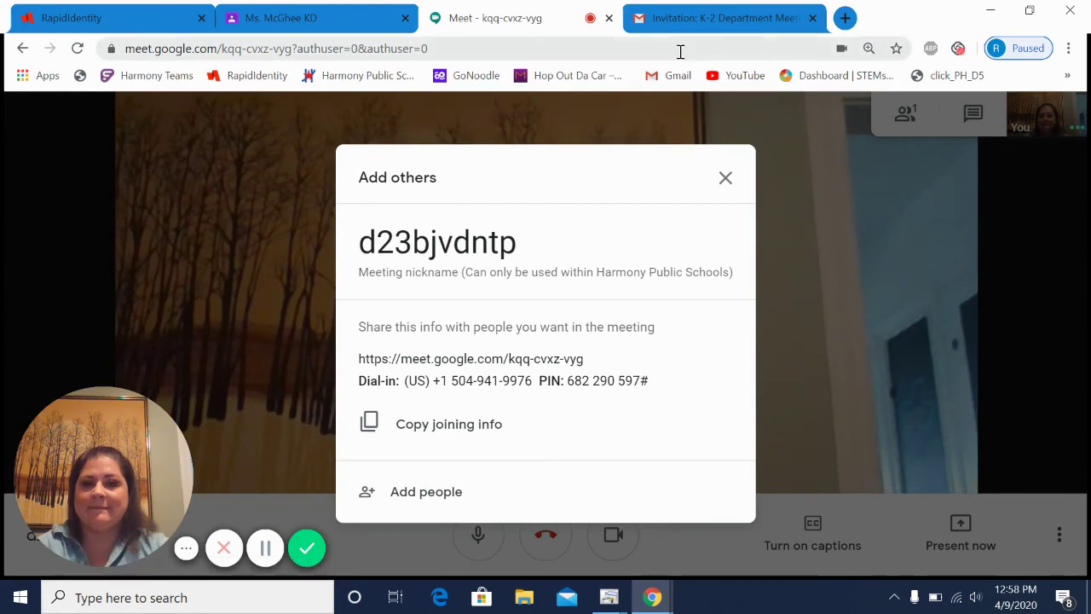
pyautogui.click(726, 179)
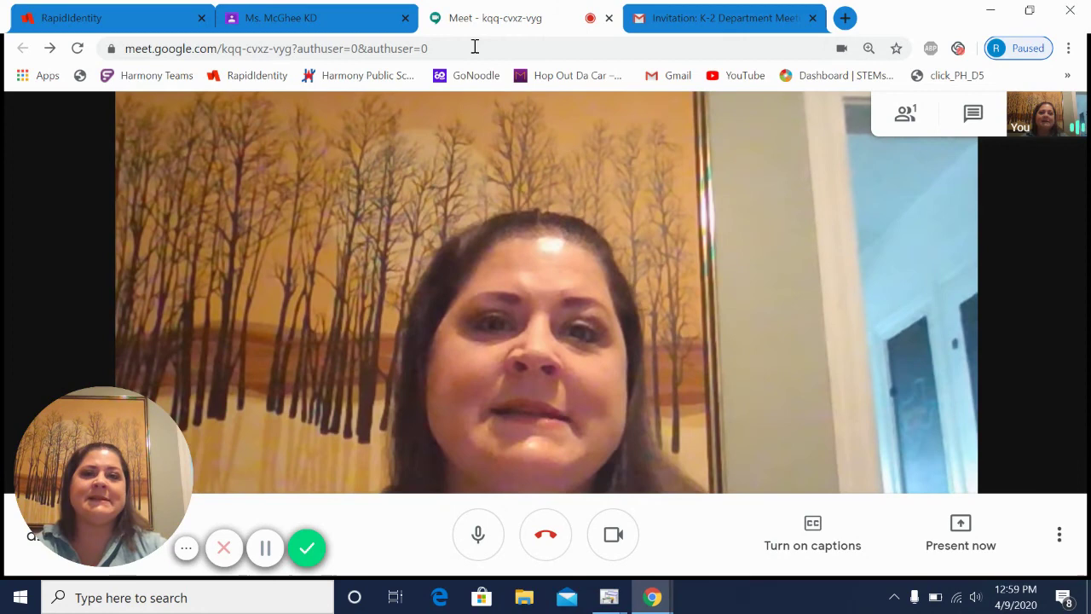
pyautogui.click(608, 18)
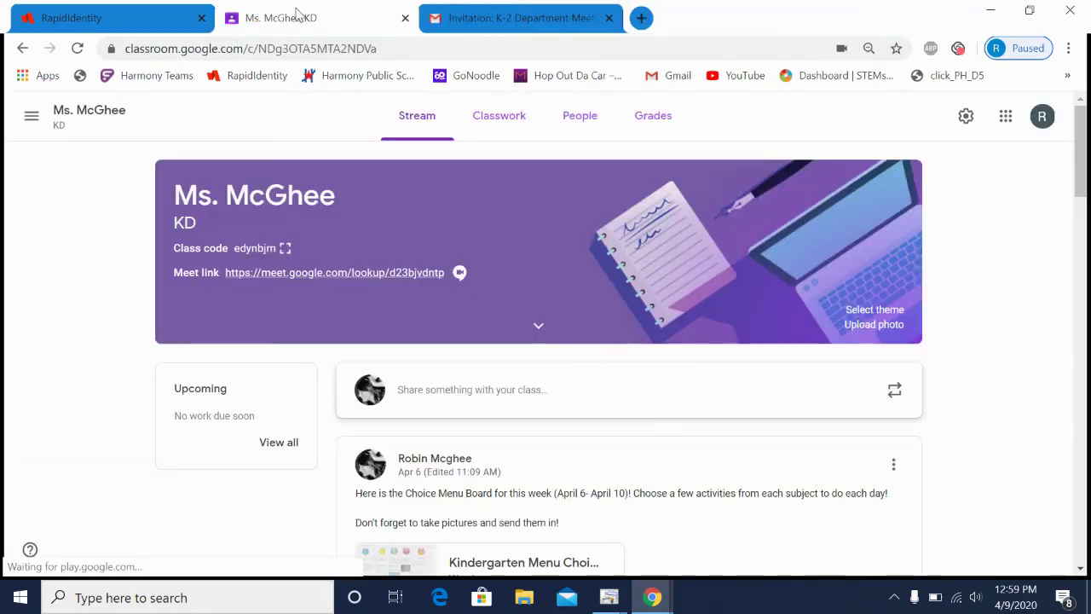